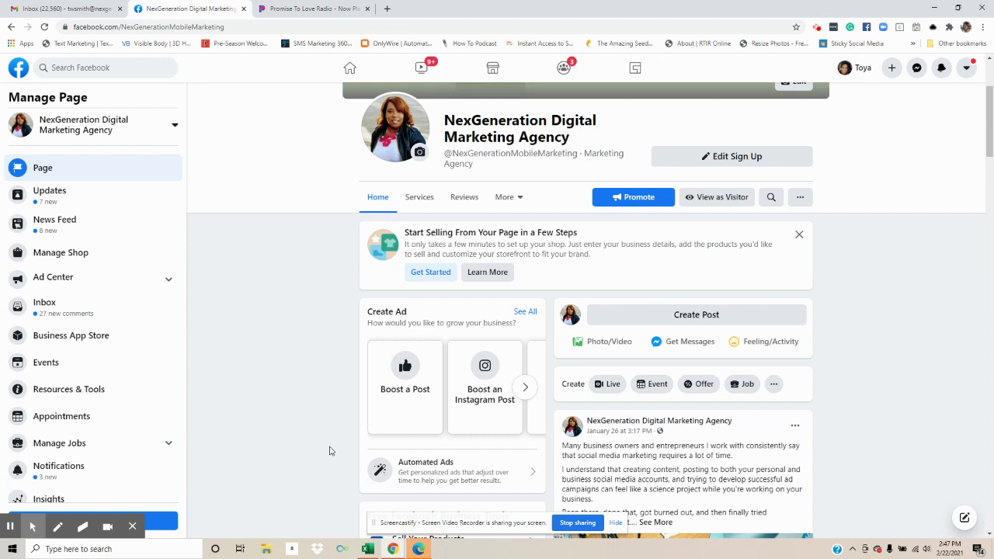
Step: Open Settings for the NexGeneration Digital Marketing Agency Page from the Manage Page sidebar
scroll(341, 442, "up", 2)
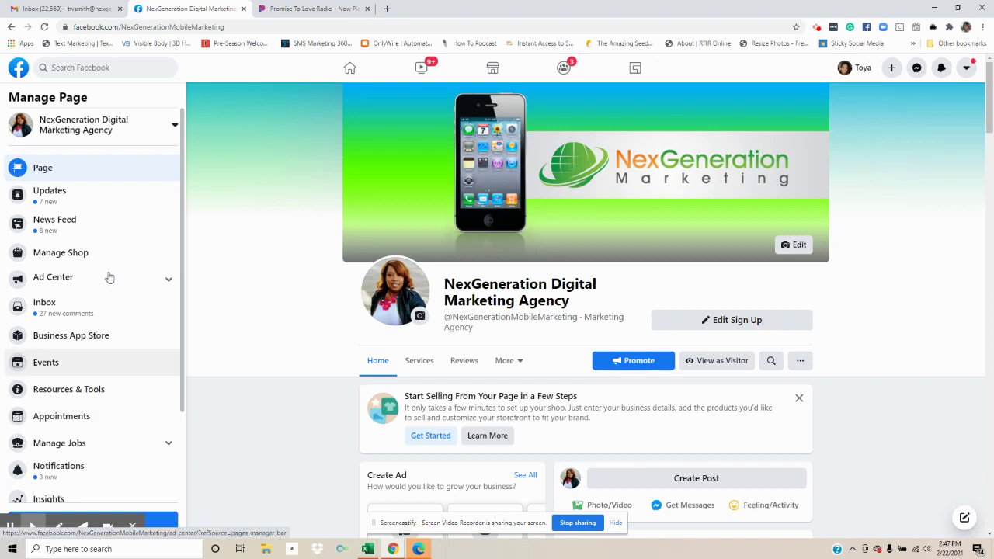
scroll(108, 278, "down", 3)
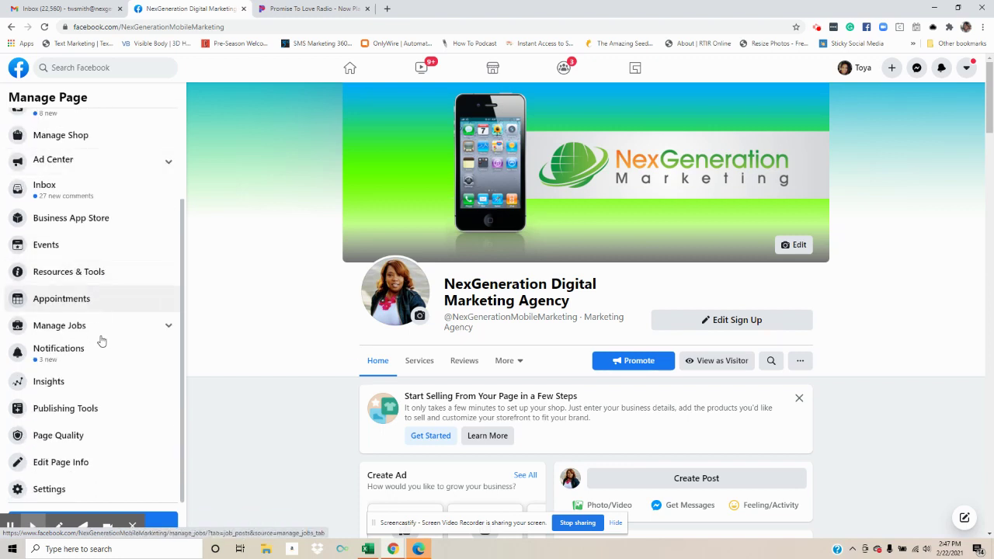
left_click(63, 495)
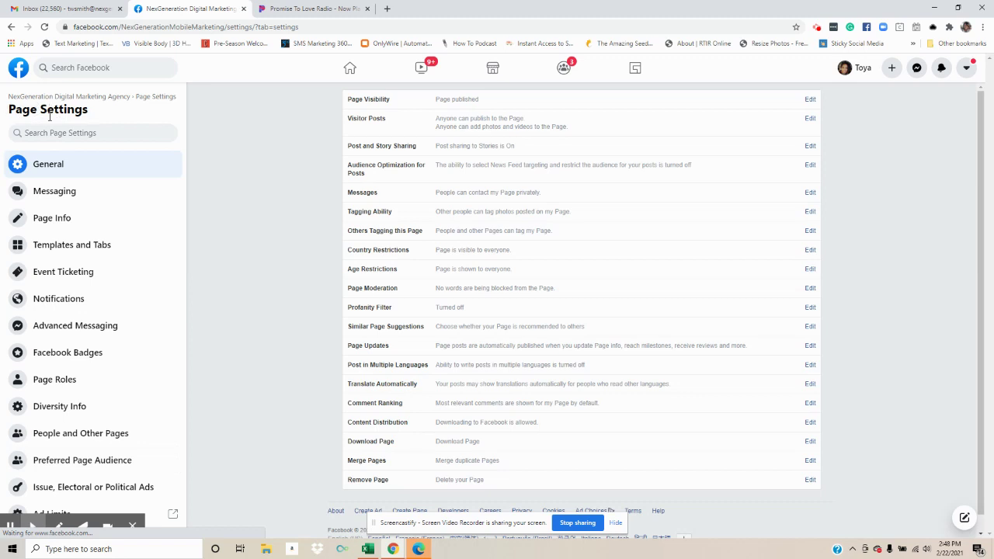
scroll(101, 353, "down", 1)
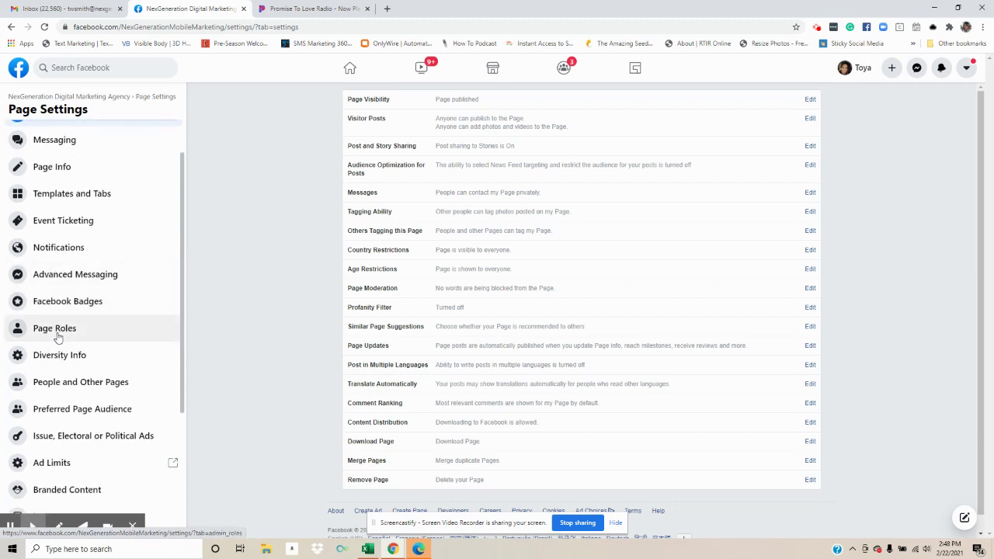
Step: Switch to the Page Roles section of the Page Settings
left_click(58, 335)
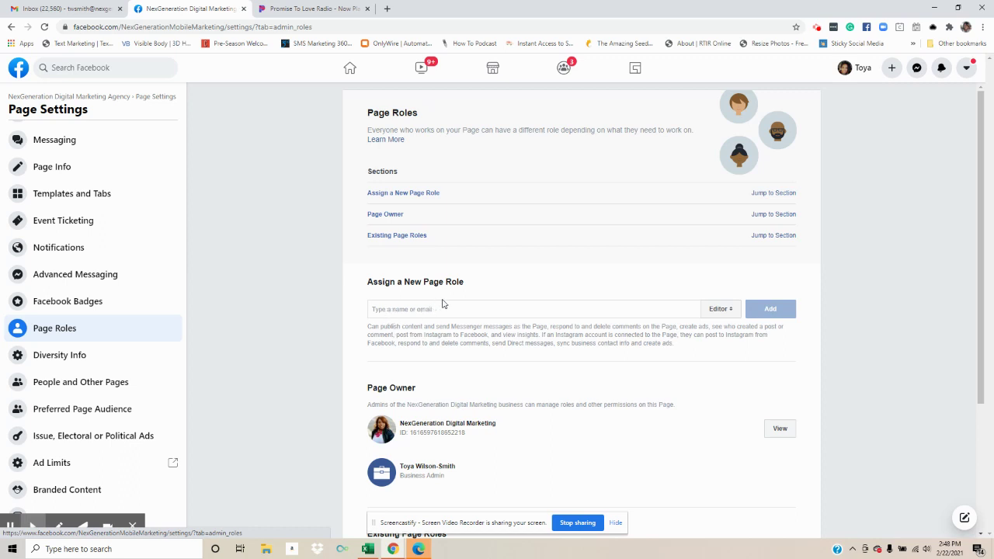
Step: Expand the Editor role dropdown under Assign a New Page Role to list available roles
left_click(731, 312)
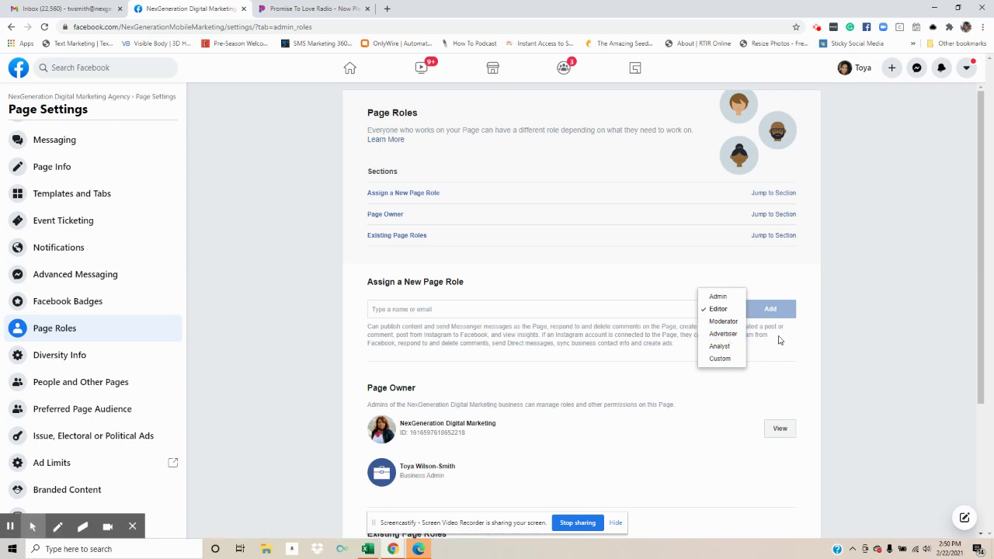
Step: Close the role dropdown keeping Editor, then scroll down to Existing Page Roles showing one Admin
left_click(779, 336)
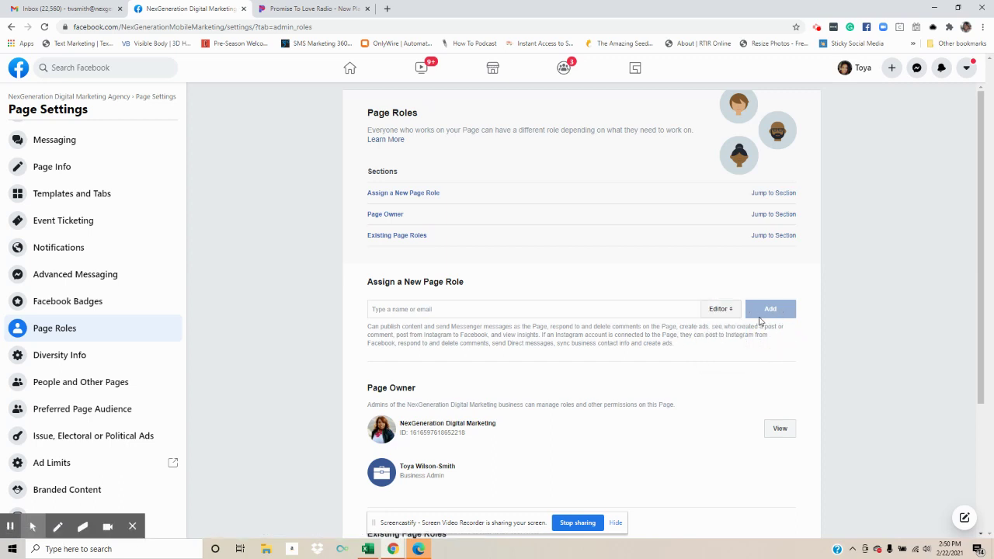
scroll(730, 411, "down", 1)
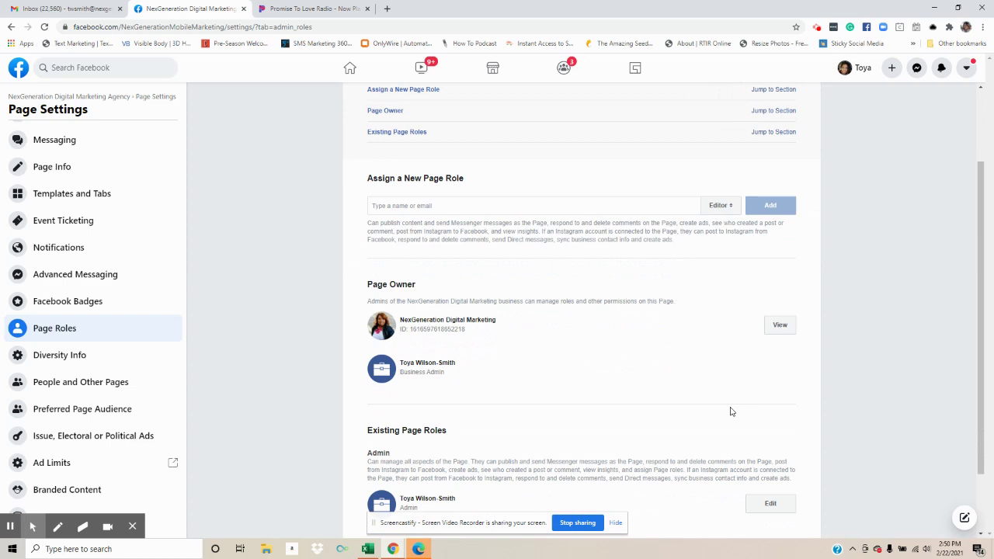
scroll(734, 406, "down", 1)
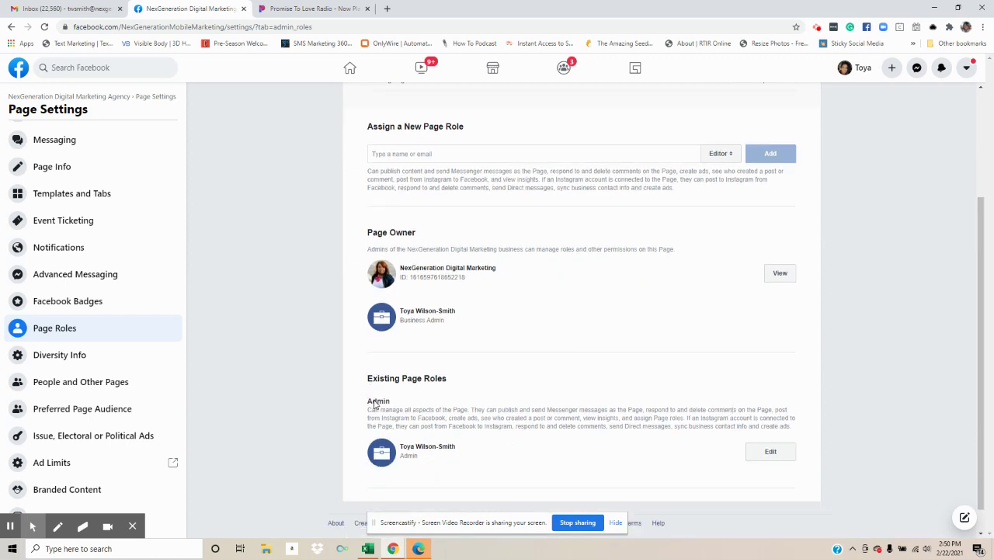